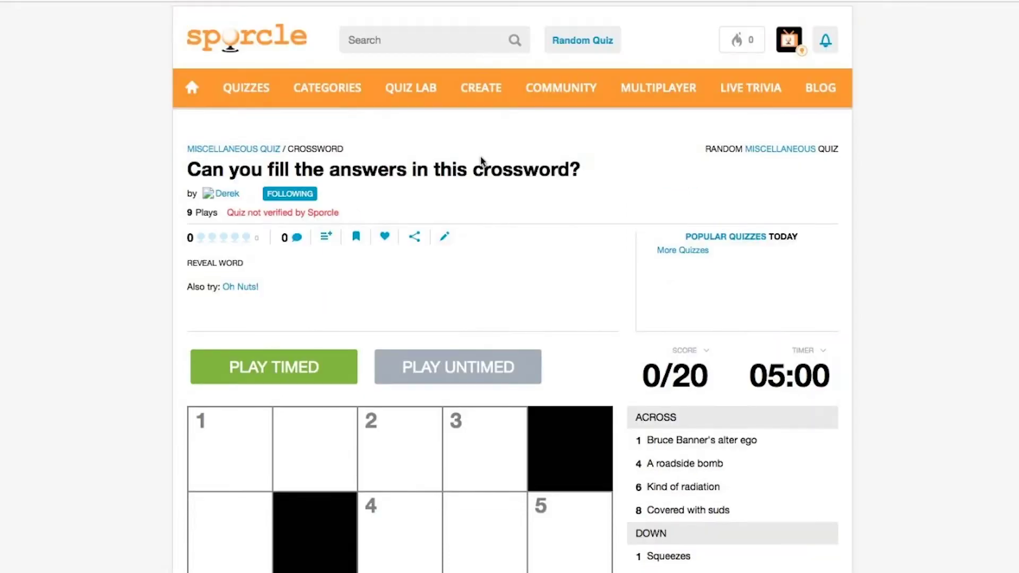
# Open Sporcle's Create a Quiz page from the CREATE menu
pyautogui.moveTo(475, 94)
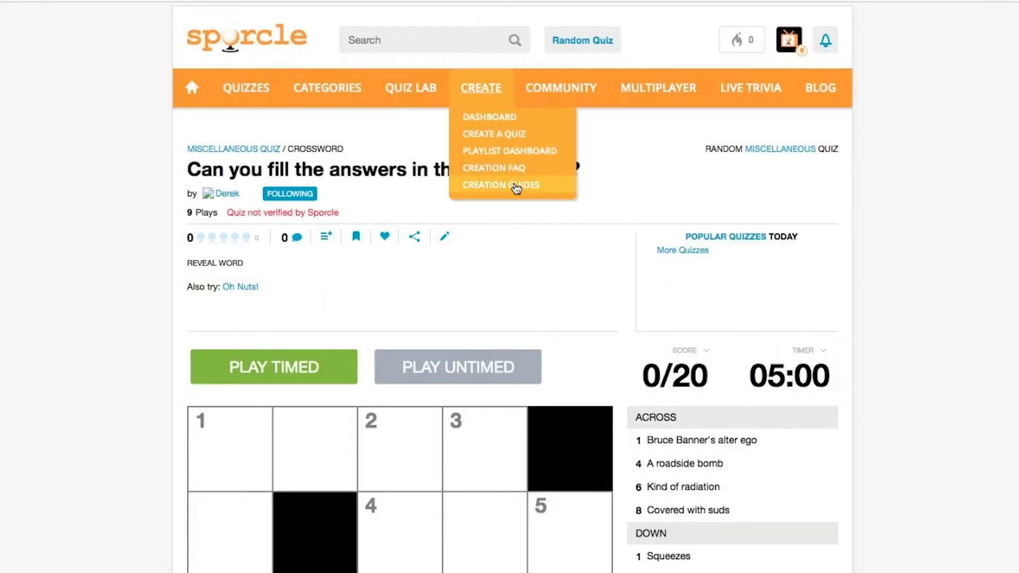
pyautogui.click(509, 136)
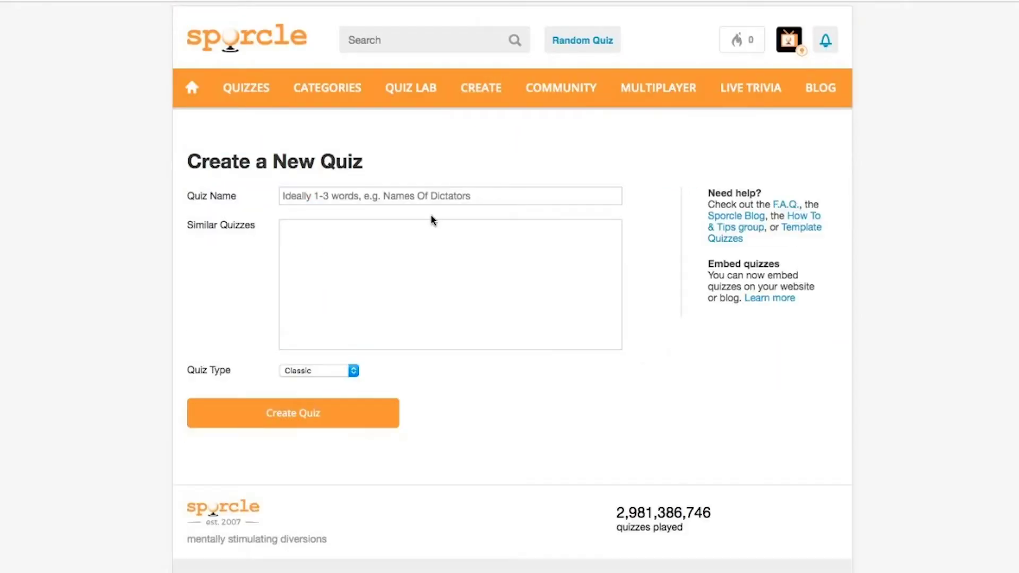
# Create a Grid quiz named 'Basic Crossword Puzzle' with a 5x5 grid size
pyautogui.click(373, 197)
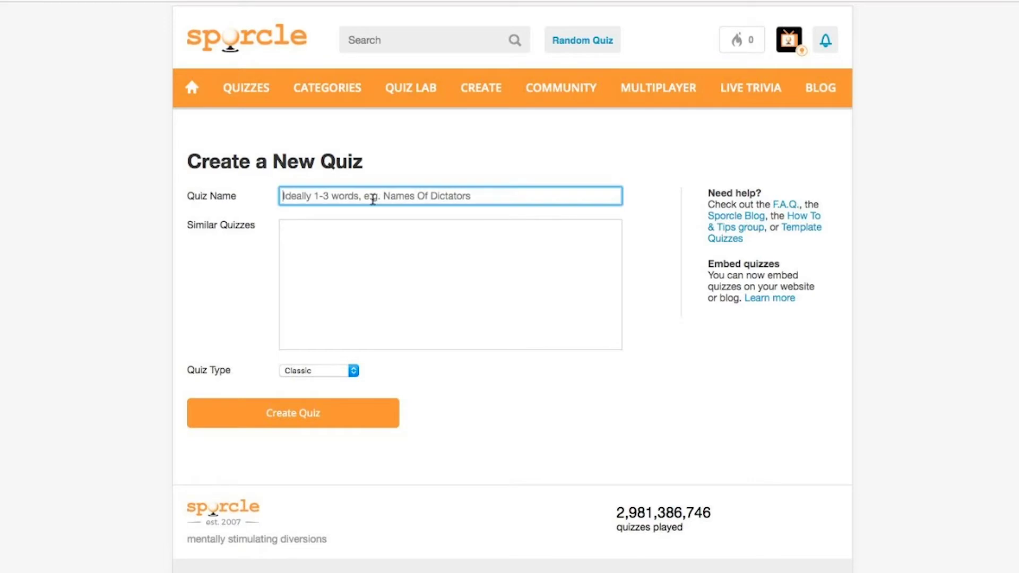
pyautogui.write('Basic Cros')
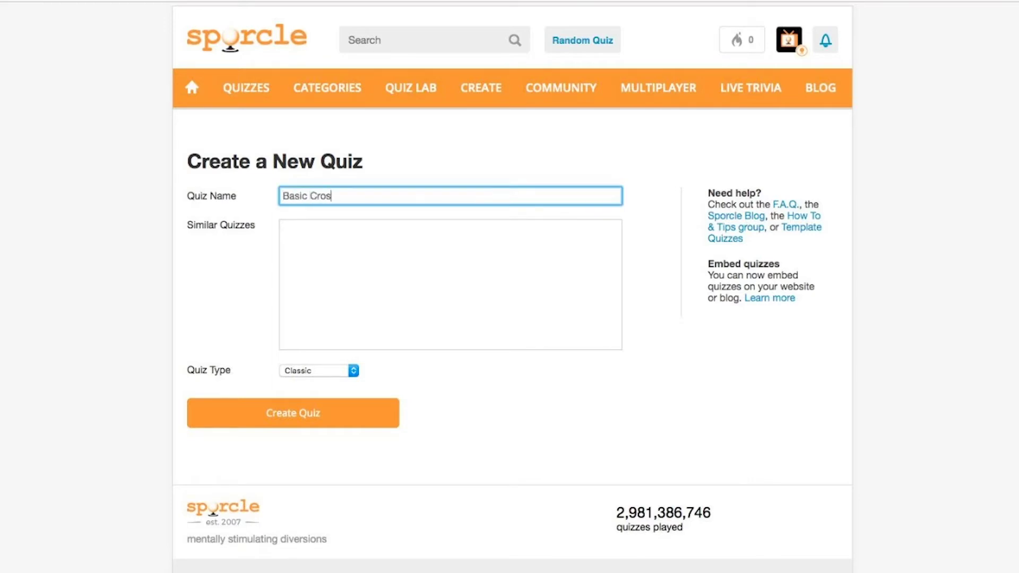
pyautogui.write('sword Puzzle')
pyautogui.click(329, 373)
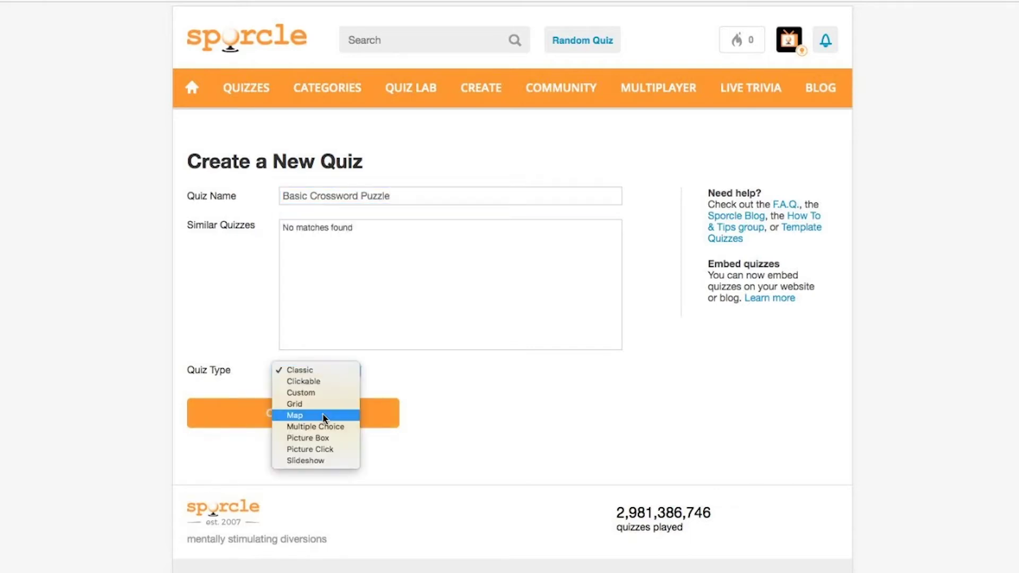
pyautogui.click(326, 404)
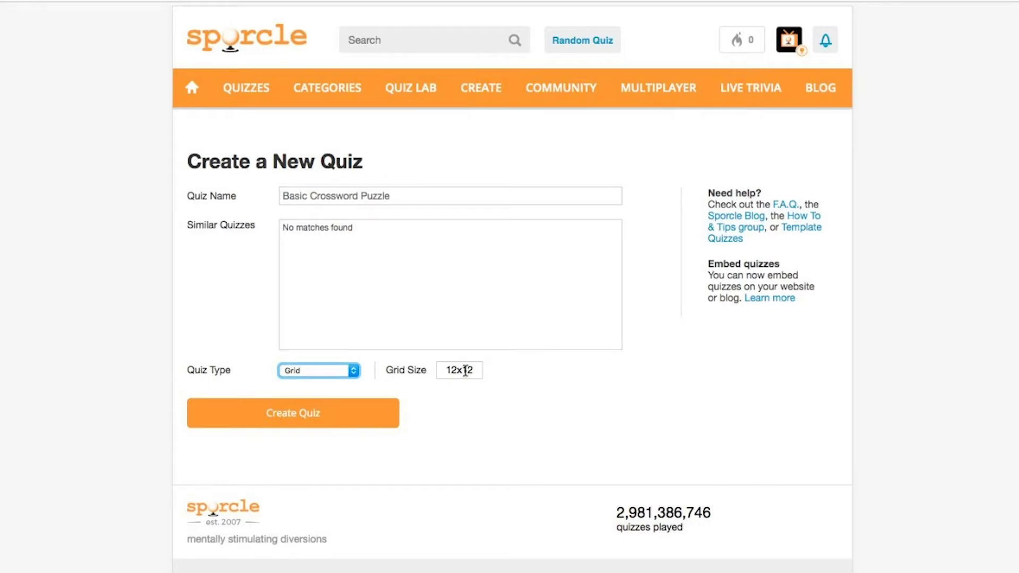
pyautogui.doubleClick(465, 370)
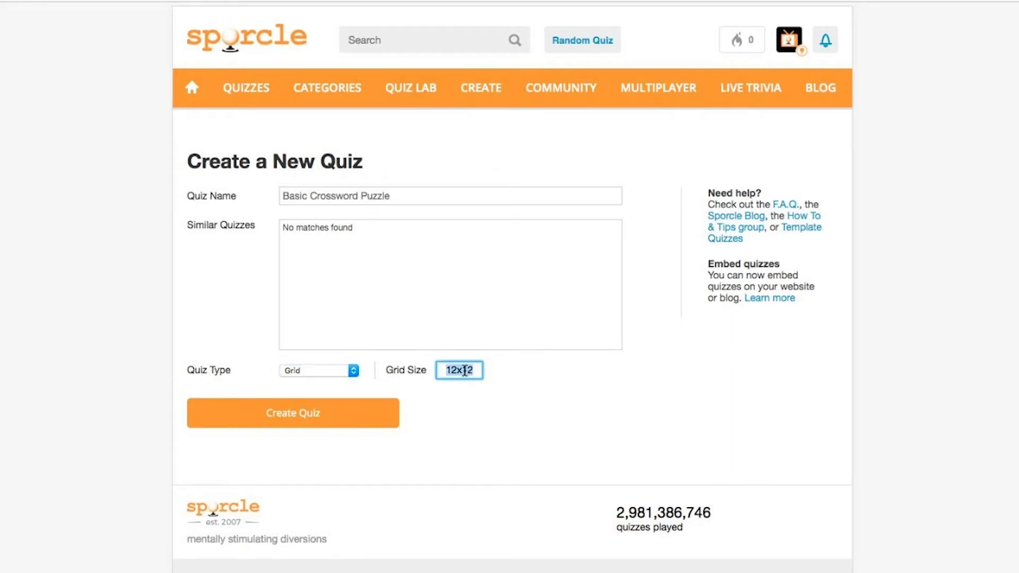
pyautogui.write('5x5')
pyautogui.click(335, 423)
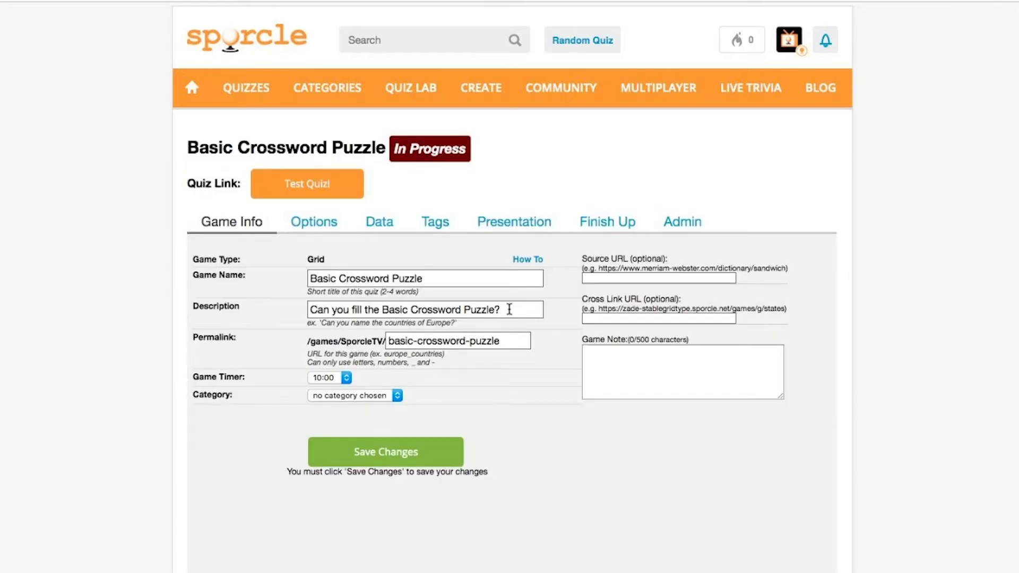
# Change the description's ending to 'answers in this crossword?'
pyautogui.click(499, 310)
pyautogui.click(508, 309)
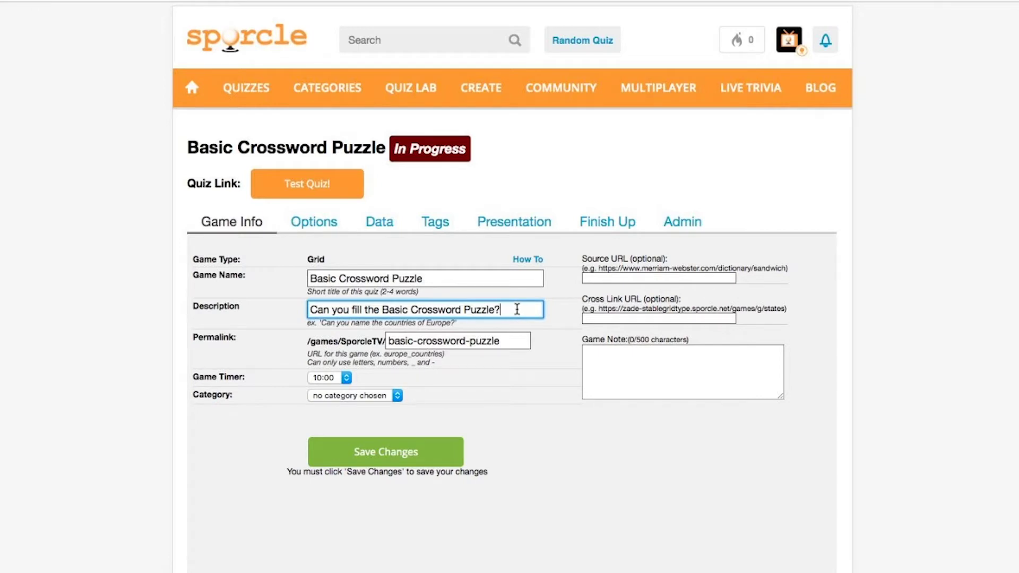
pyautogui.moveTo(516, 309); pyautogui.dragTo(381, 310)
pyautogui.write('answers in this crossword?')
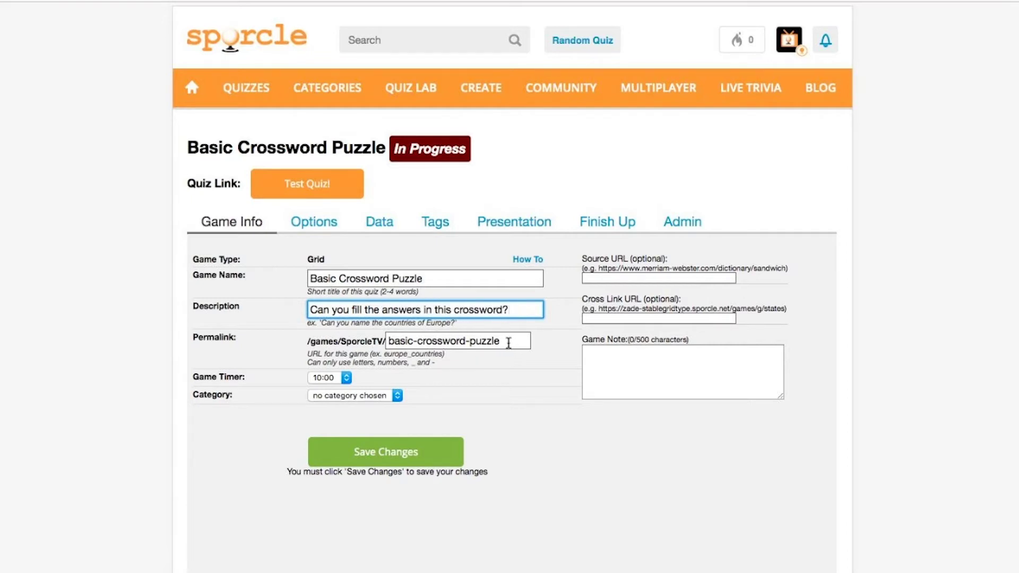
# Set the game timer to 05:00 and the category to Miscellaneous, then save
pyautogui.click(326, 377)
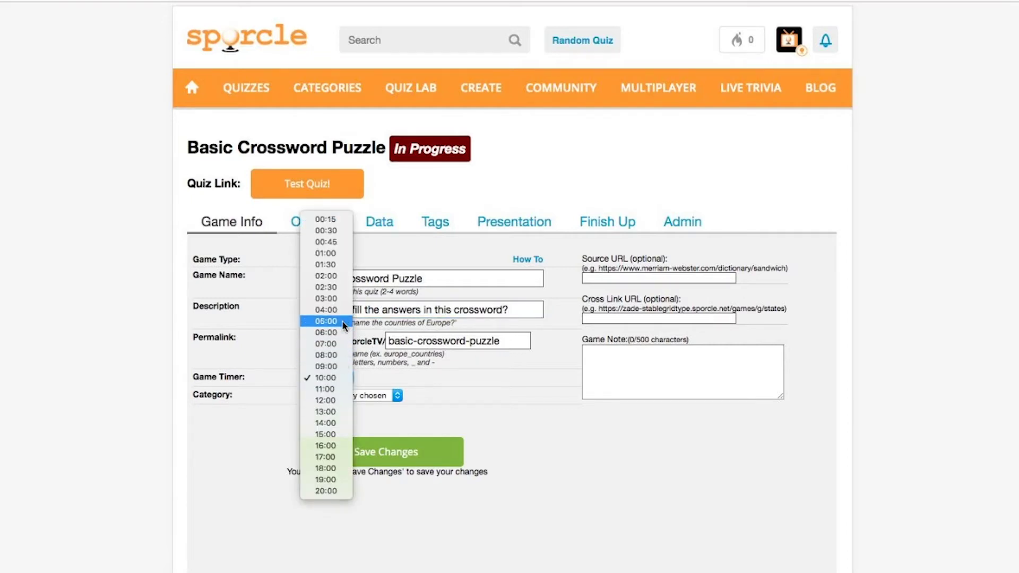
pyautogui.click(342, 322)
pyautogui.click(358, 399)
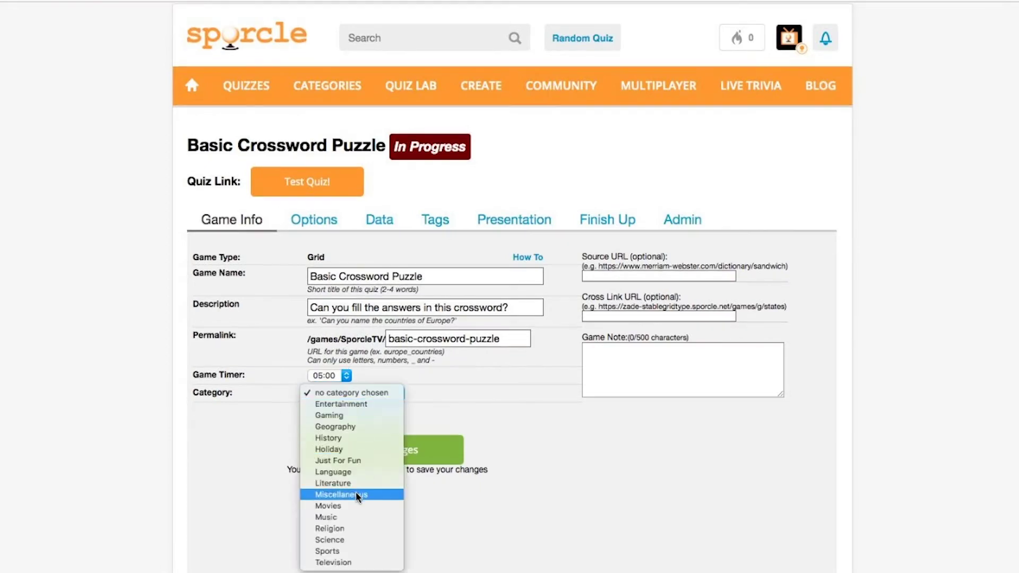
pyautogui.click(381, 493)
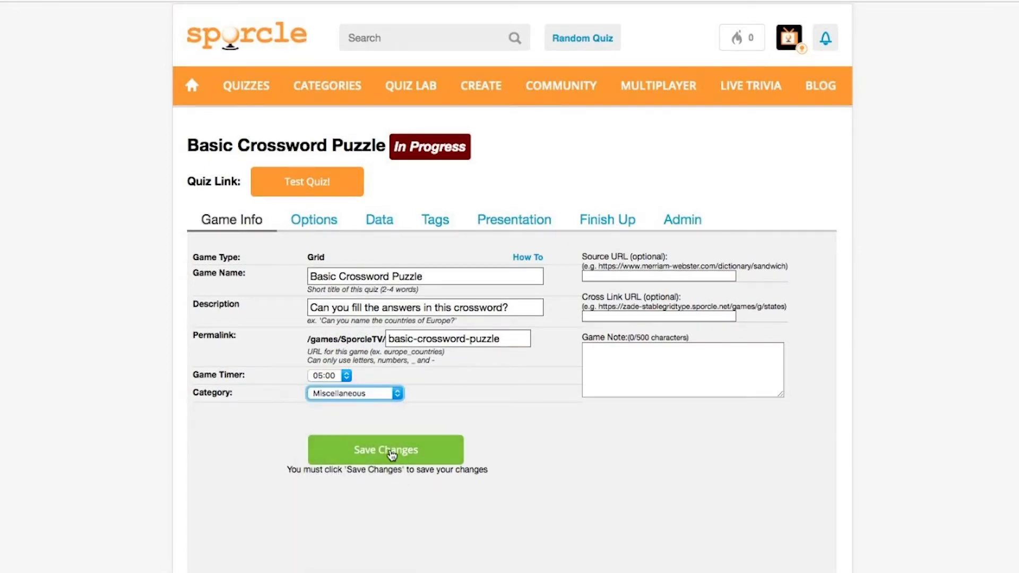
pyautogui.click(391, 451)
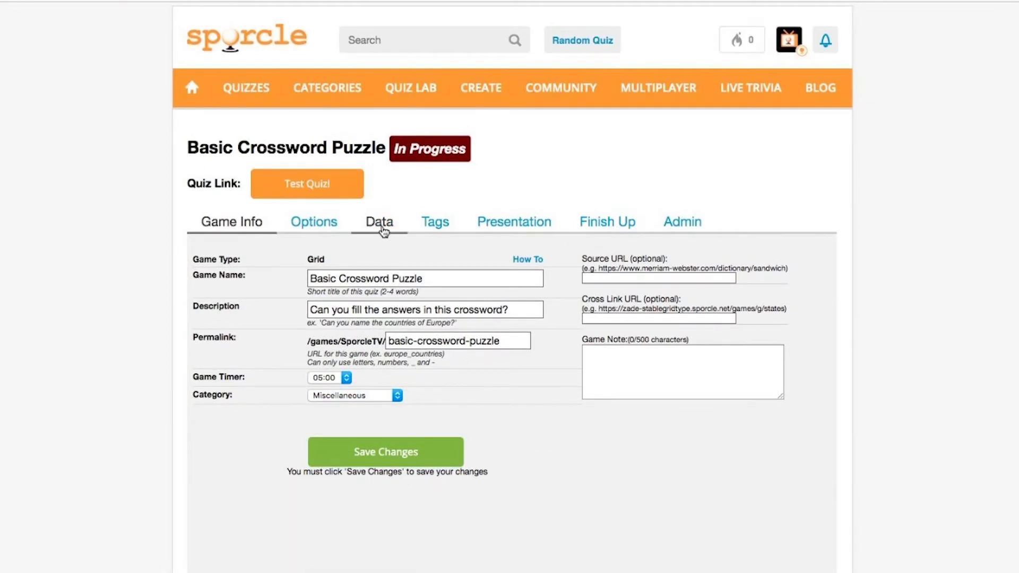
# On the Data tab, type HULK into the grid's first row
pyautogui.click(381, 226)
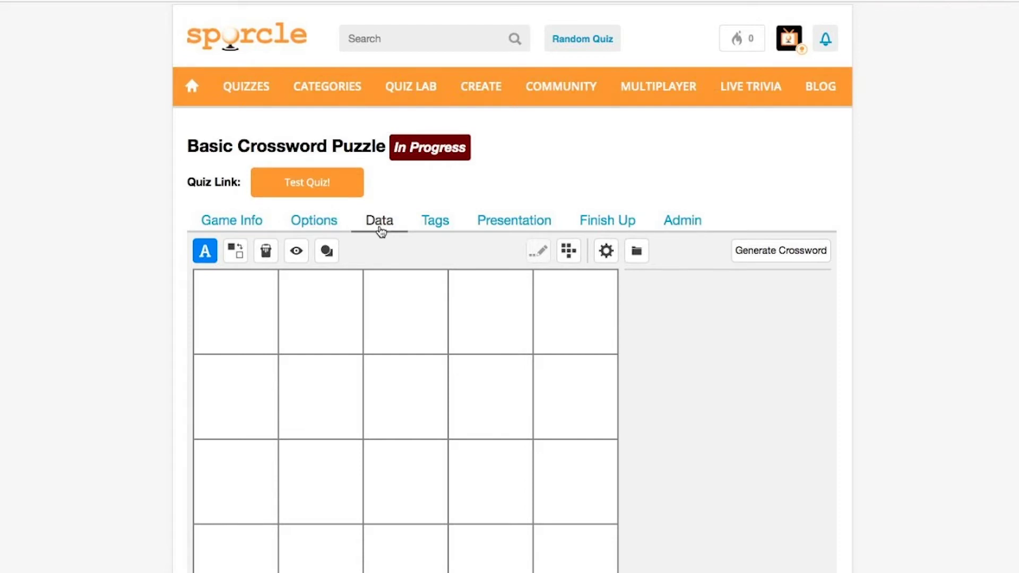
pyautogui.scroll(-3, 381, 231)
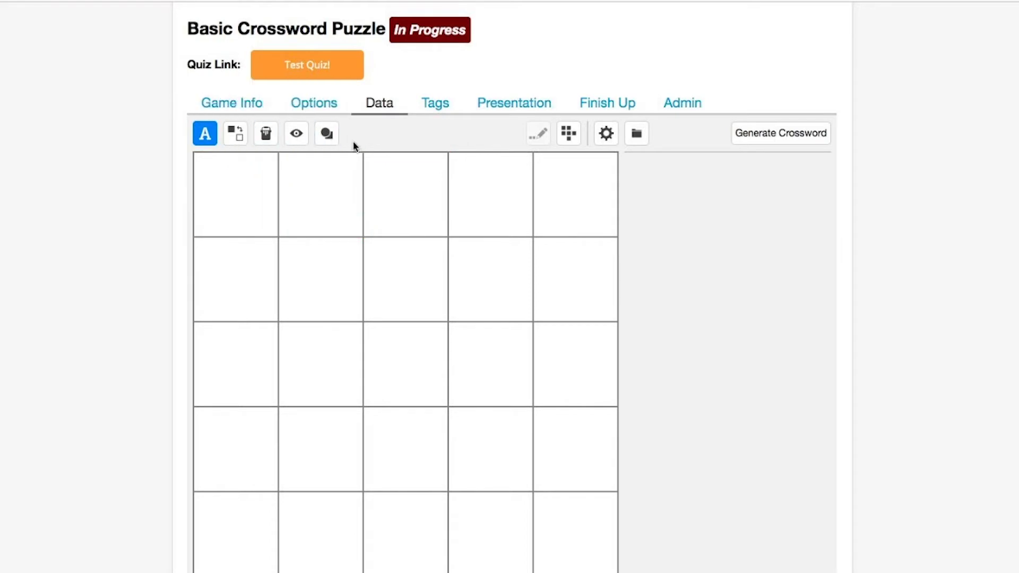
pyautogui.scroll(-1, 355, 143)
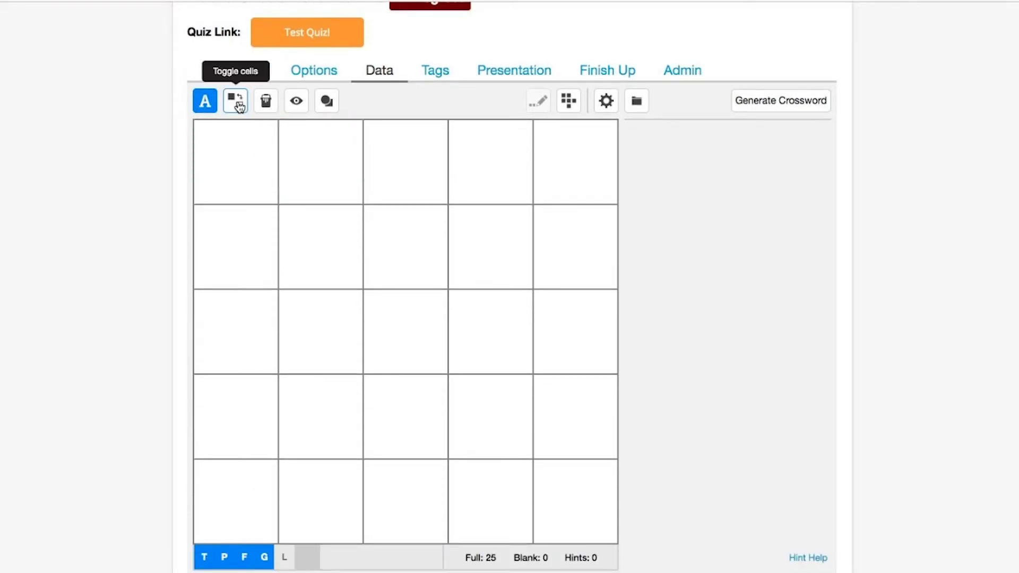
pyautogui.click(236, 153)
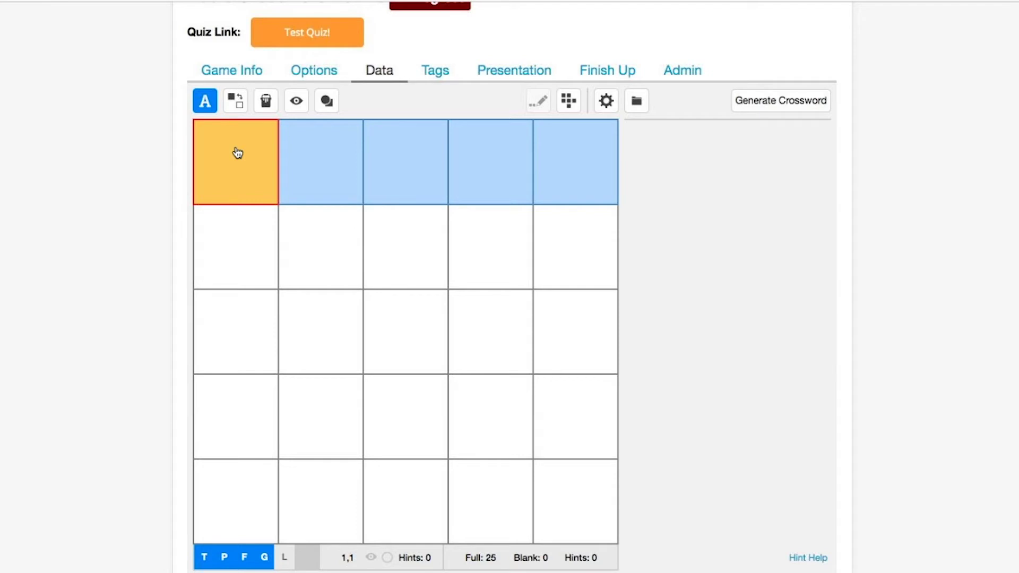
pyautogui.write('HULK')
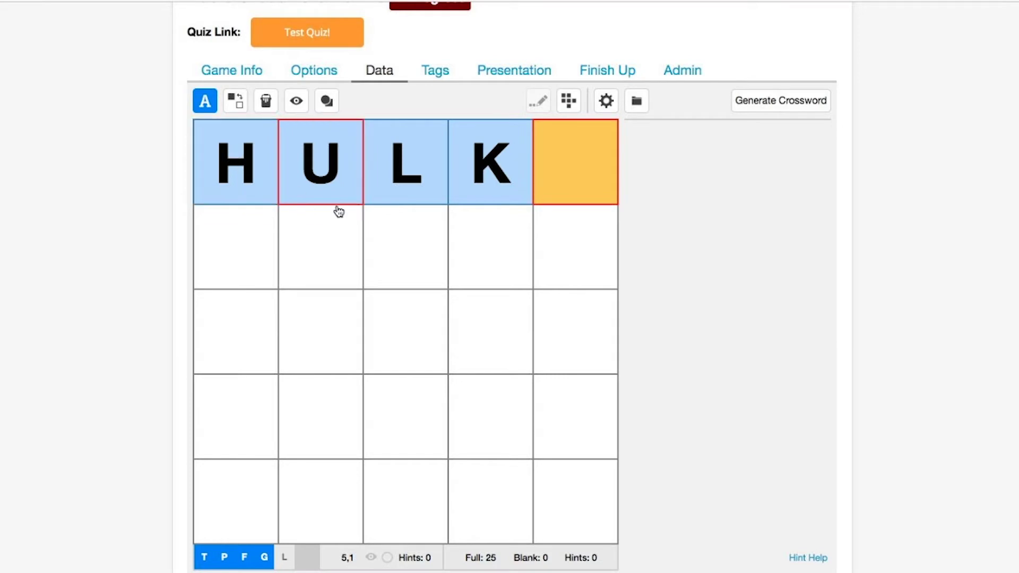
# Fill rows with IED, GAMMA, SOAPY, then add U, L and O to finish the down words
pyautogui.click(407, 243)
pyautogui.write('IED')
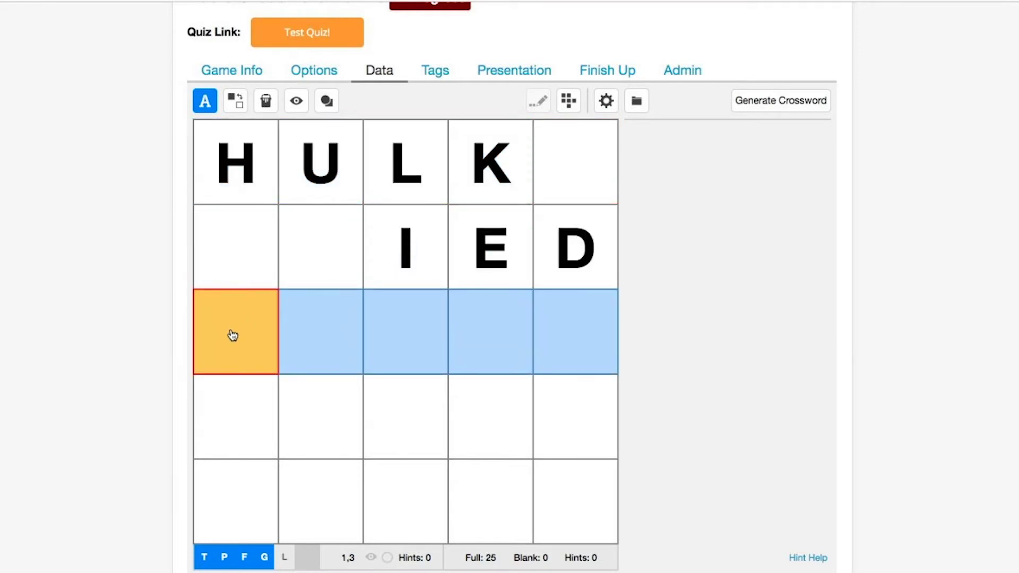
pyautogui.write('GAMMA')
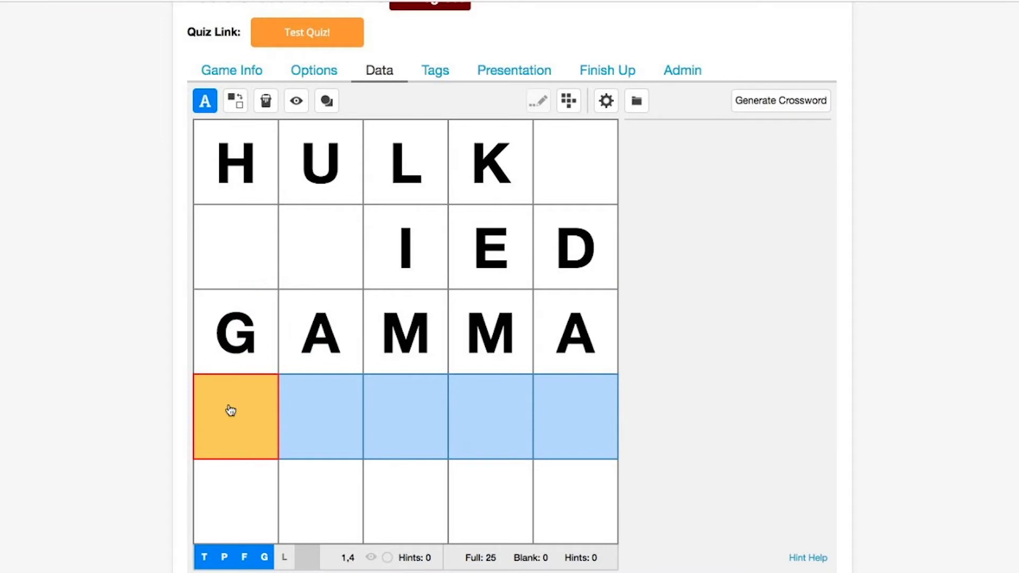
pyautogui.write('SOAPY')
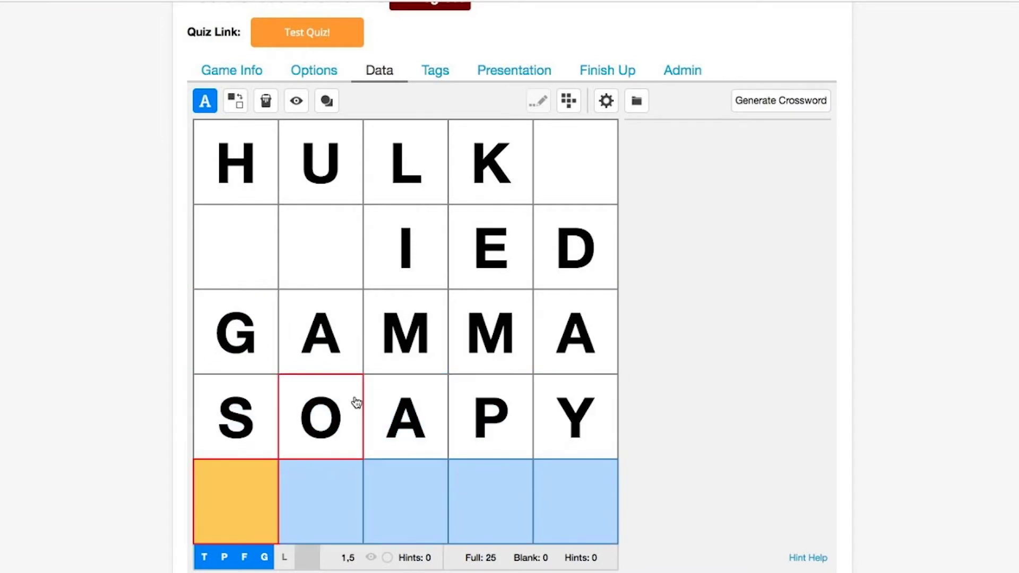
pyautogui.click(228, 235)
pyautogui.click(231, 237)
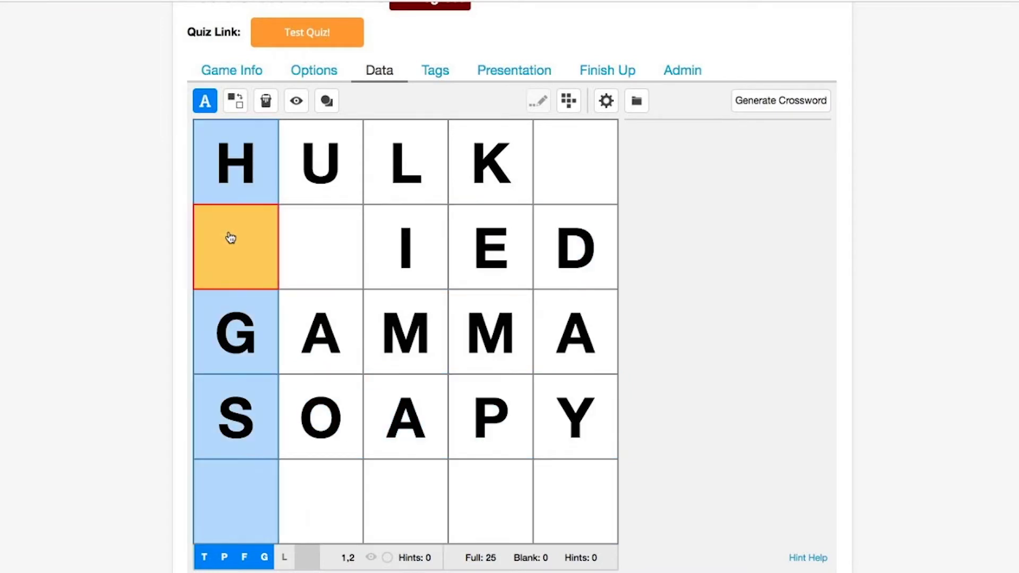
pyautogui.write('U')
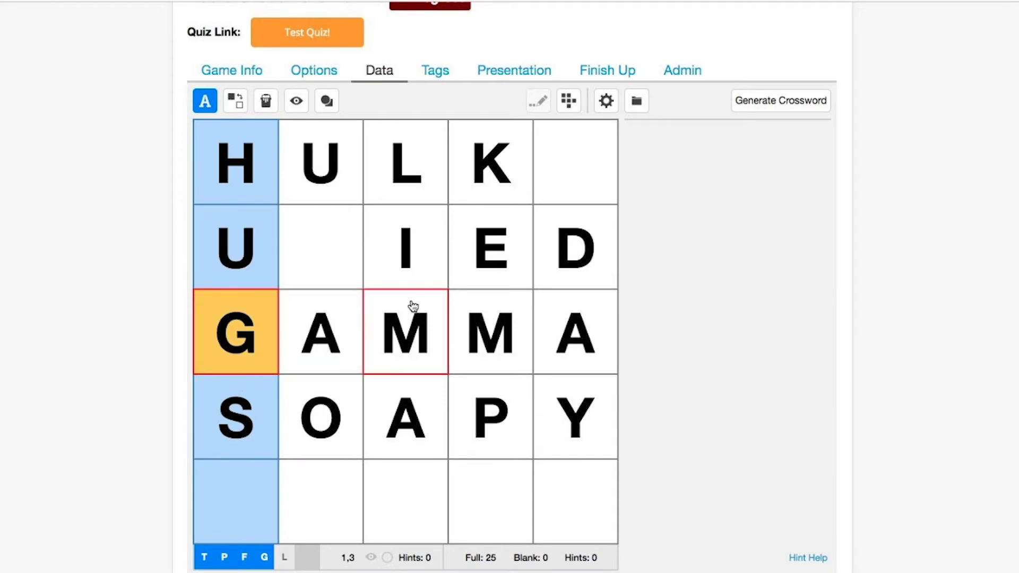
pyautogui.click(337, 497)
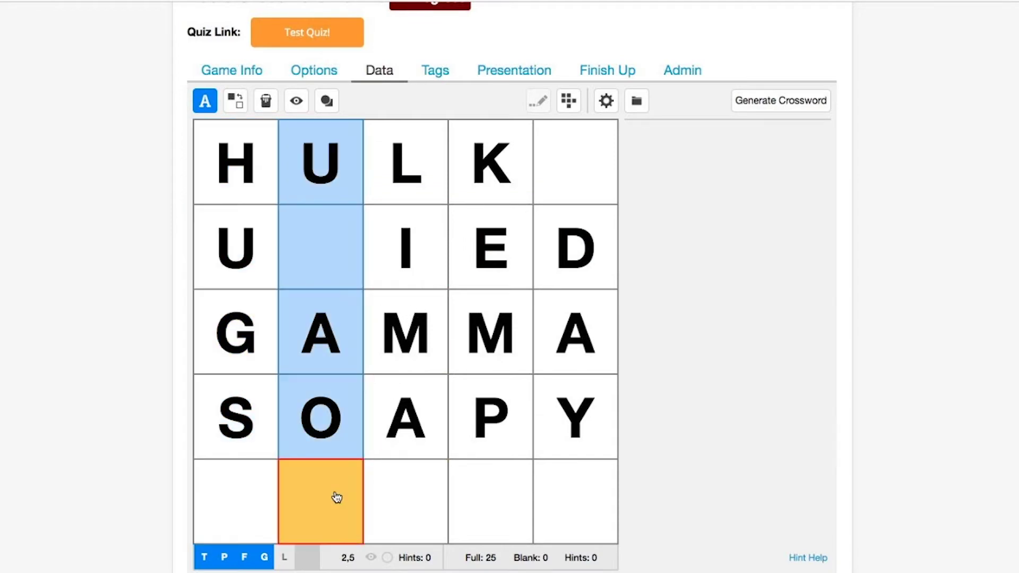
pyautogui.write('L')
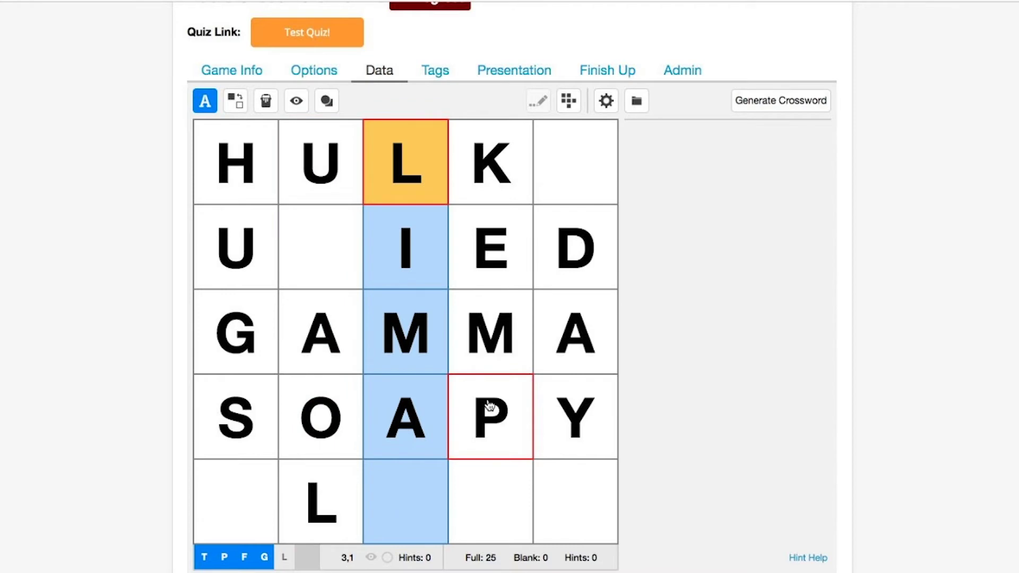
pyautogui.click(577, 495)
pyautogui.write('O')
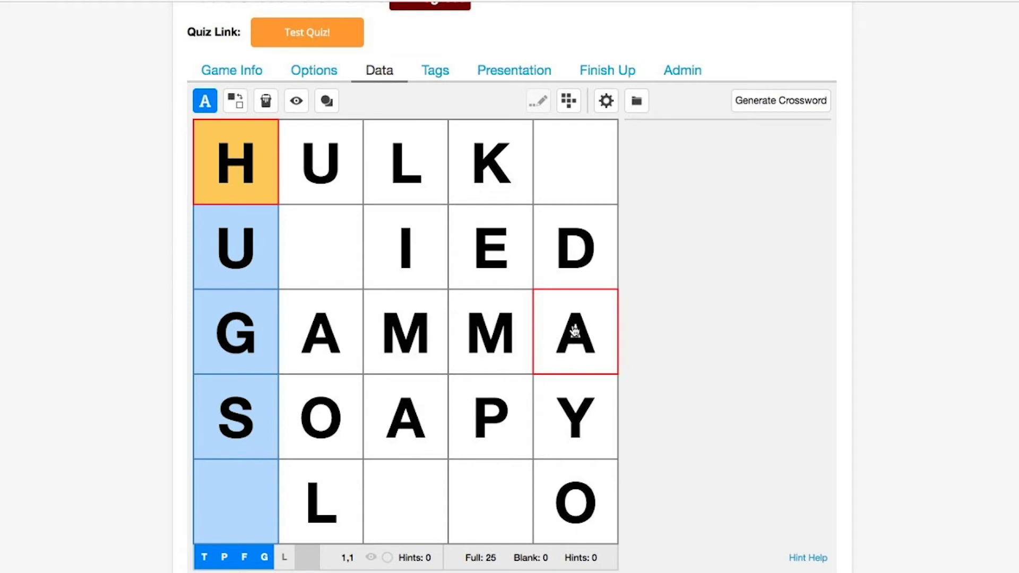
# Black out the top-right cell, row 2 cell 2, and bottom-row cells 1, 3, 4, then generate the crossword
pyautogui.click(236, 102)
pyautogui.click(568, 166)
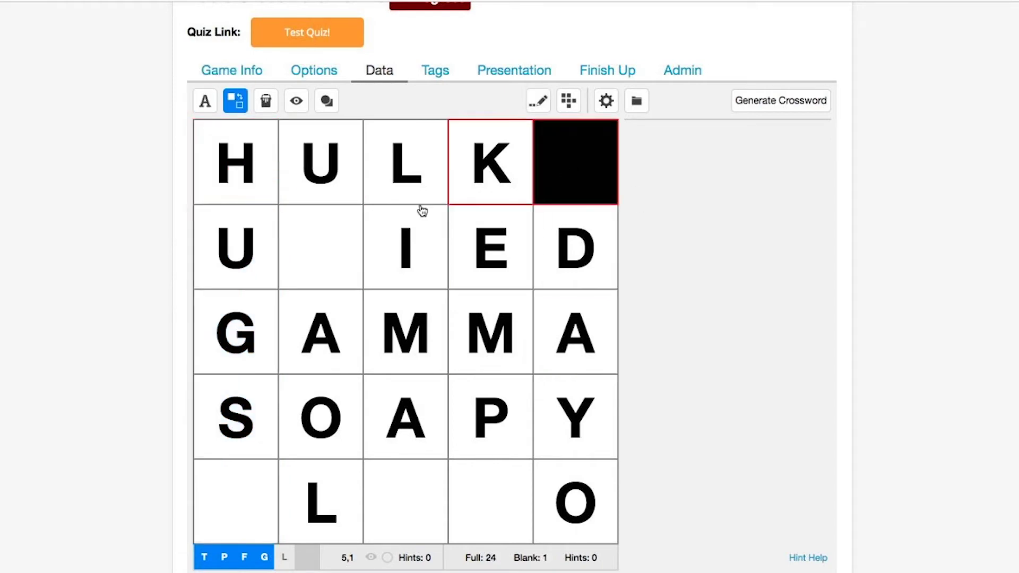
pyautogui.click(321, 251)
pyautogui.click(234, 518)
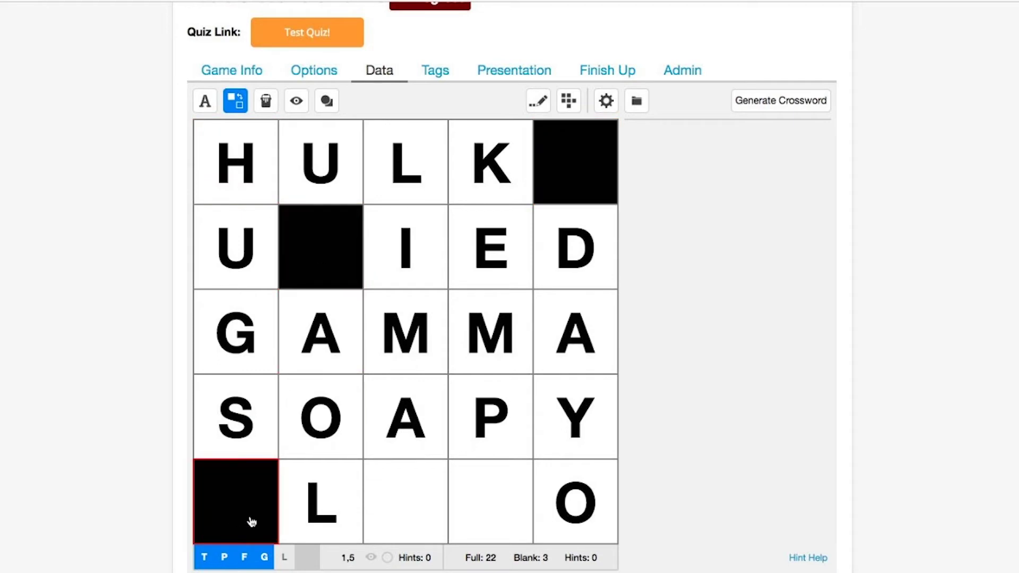
pyautogui.click(403, 522)
pyautogui.click(486, 514)
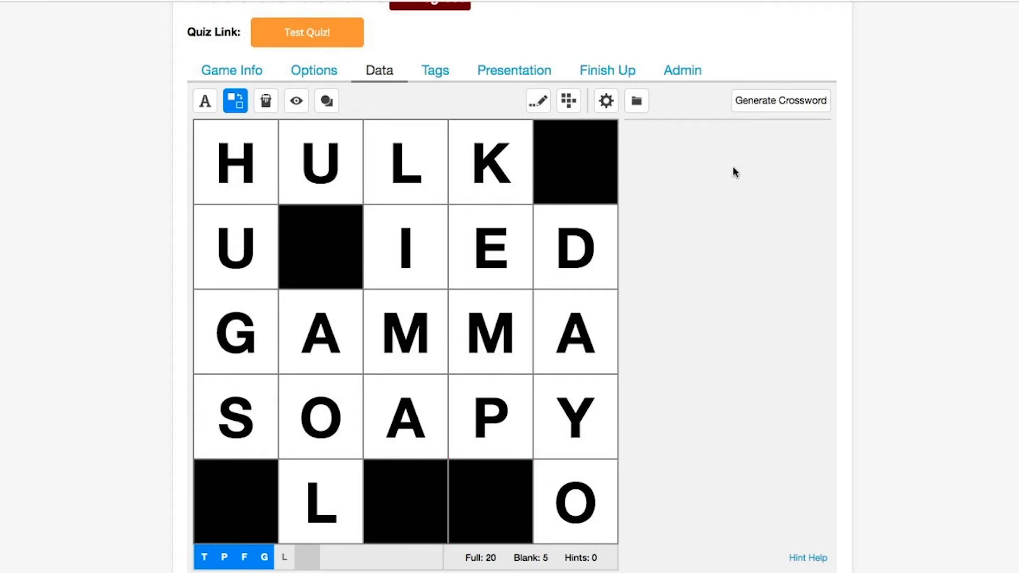
pyautogui.click(788, 102)
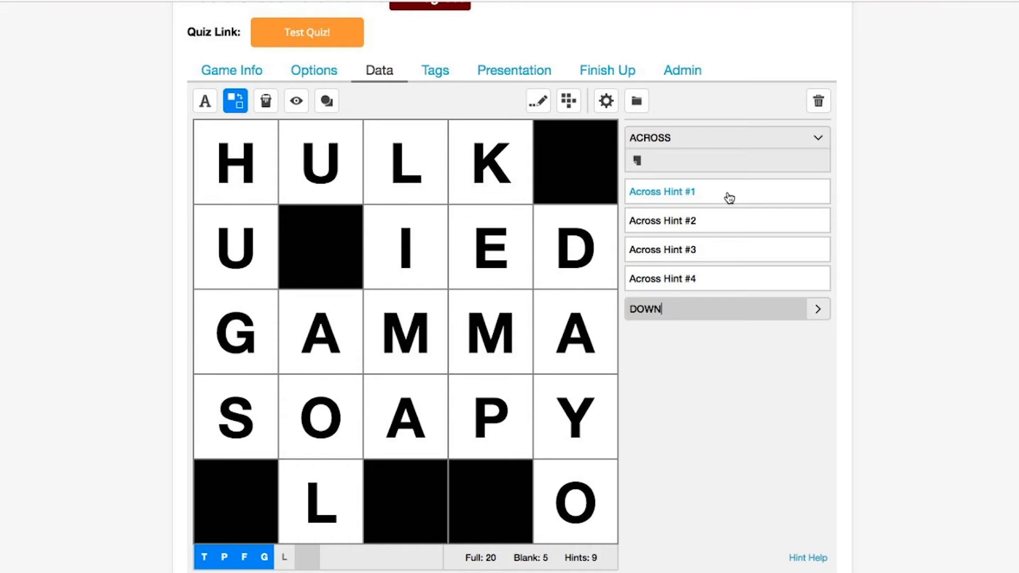
# Enter across clues 'Bruce Banner's alter ego' and 'Roadside bomb'
pyautogui.click(729, 195)
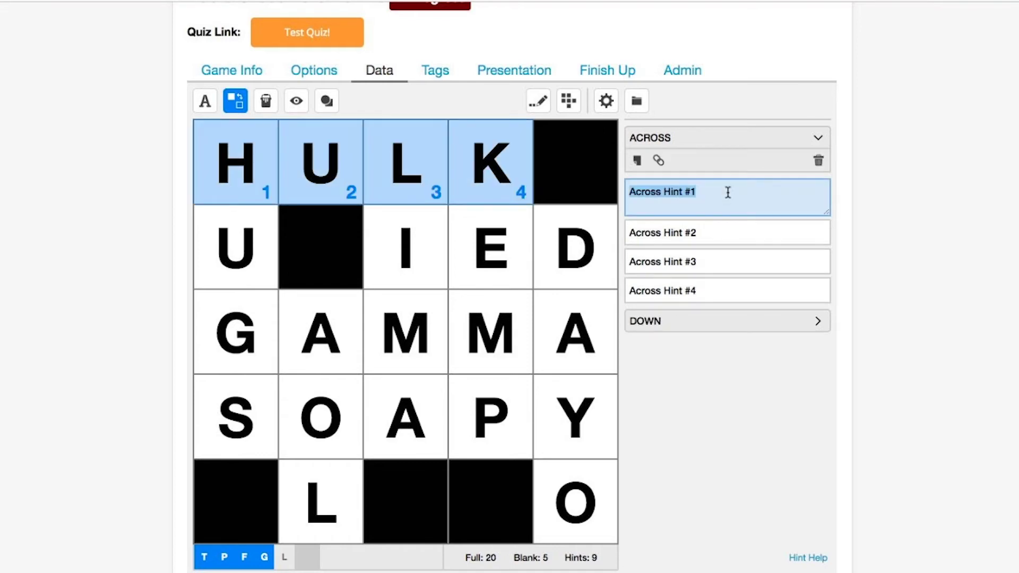
pyautogui.write('Bruceb')
pyautogui.press('BackSpace')
pyautogui.write("Banner'")
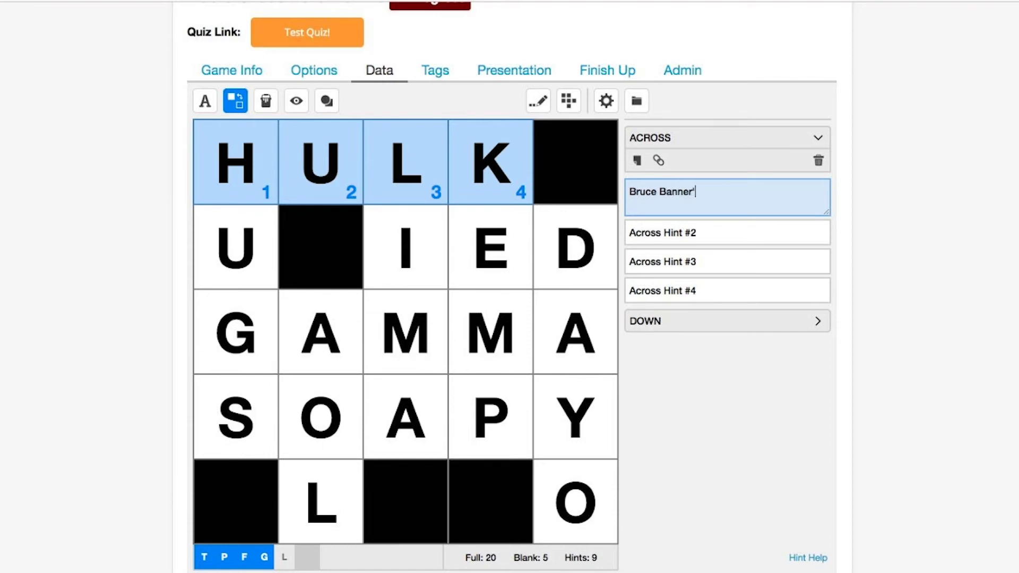
pyautogui.write('s alter ego')
pyautogui.click(719, 229)
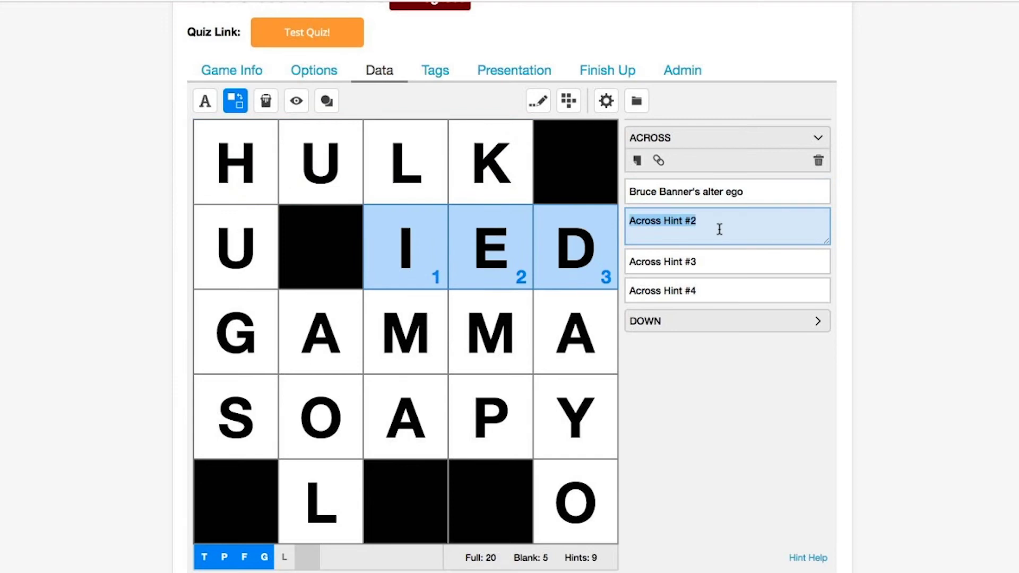
pyautogui.write('Roadsid')
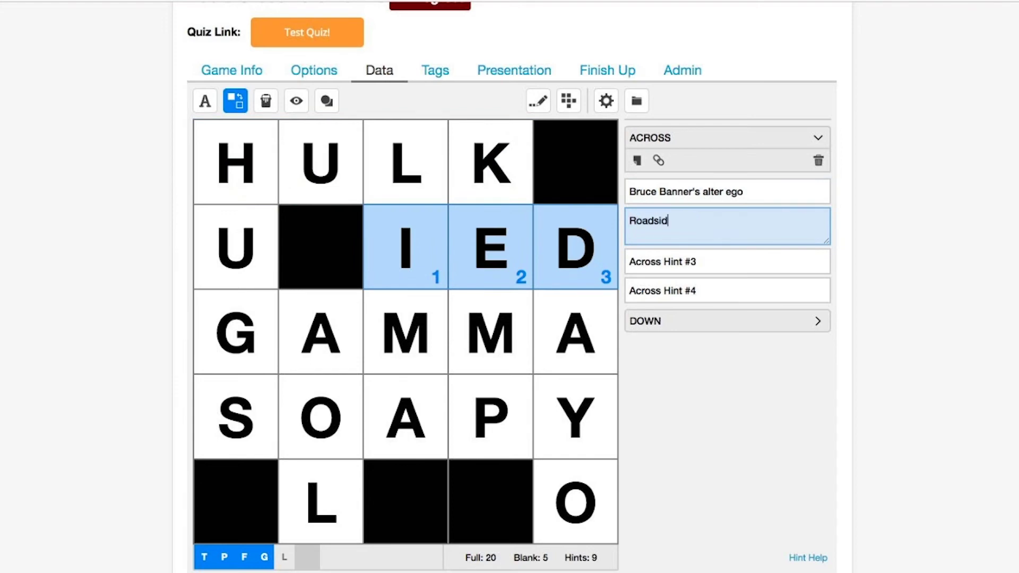
pyautogui.write('e bomb')
# Enter across clues 'Kind of radation' and 'Covered with suds'
pyautogui.click(722, 254)
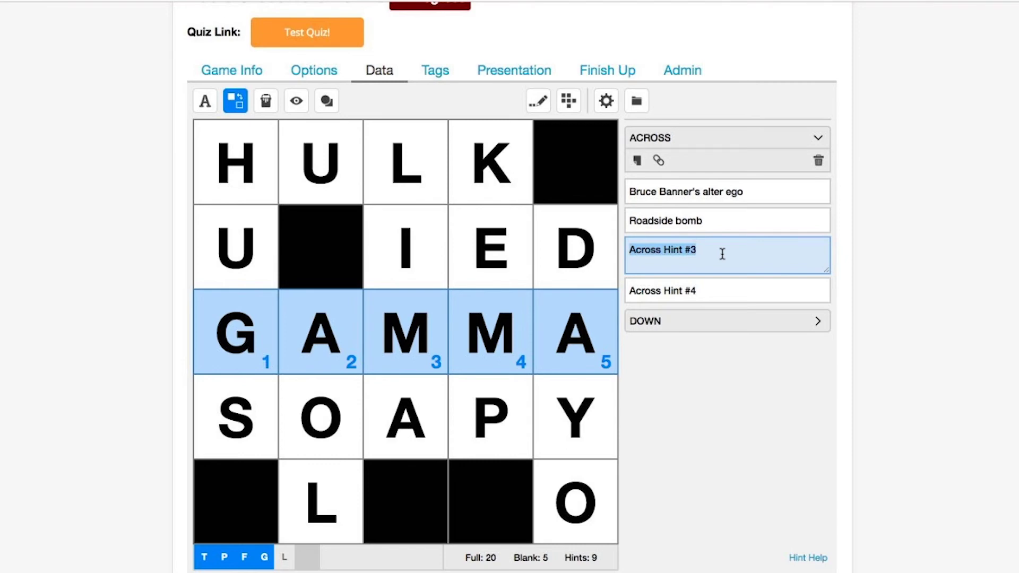
pyautogui.write('Kind o')
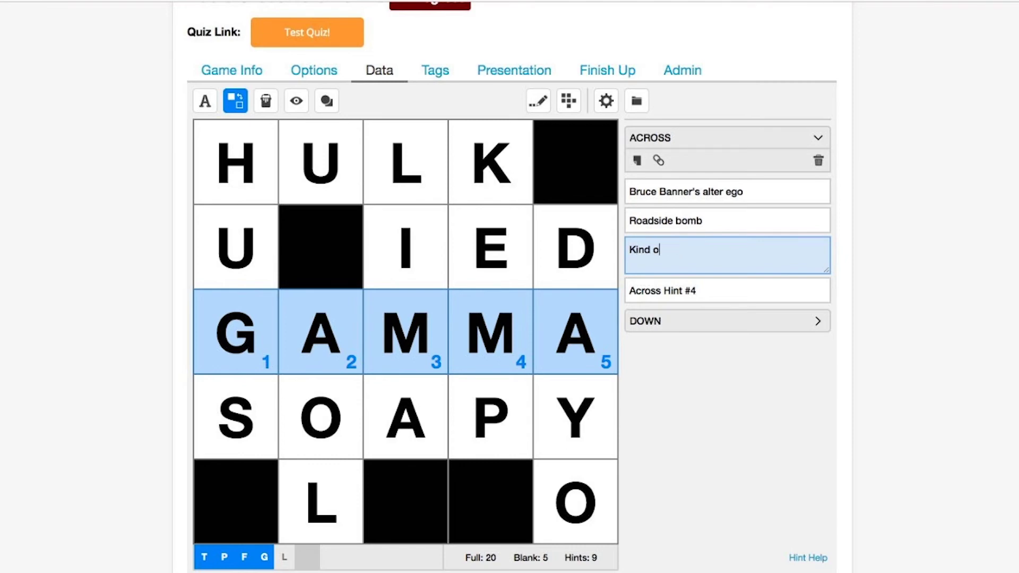
pyautogui.write('f radation')
pyautogui.click(737, 271)
pyautogui.write('Covered with Sud')
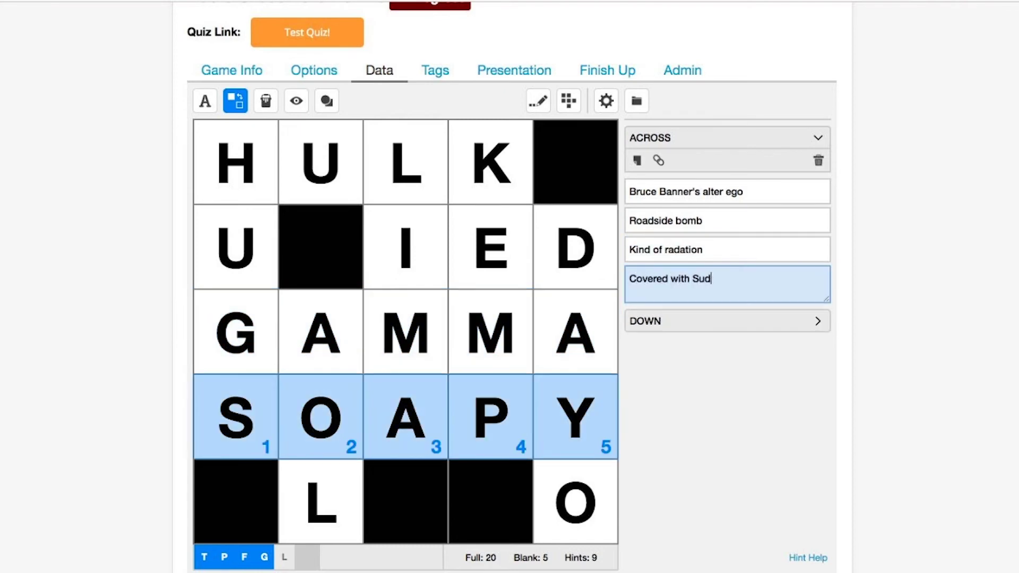
pyautogui.hotkey('ctrl', 'a')
pyautogui.press('BackSpace')
pyautogui.write('Covered with suds')
pyautogui.scroll(3, 743, 334)
pyautogui.scroll(-6, 743, 318)
# Expand the Down section and enter 'Affectionate squeezes' and 'Capital of Peru' as down clues 1–2
pyautogui.scroll(2, 743, 321)
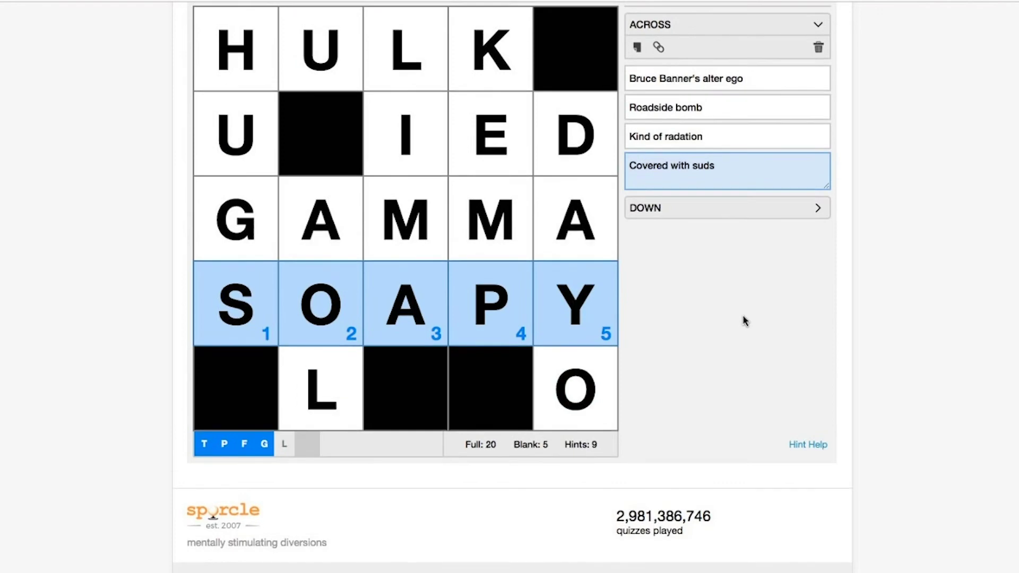
pyautogui.click(817, 261)
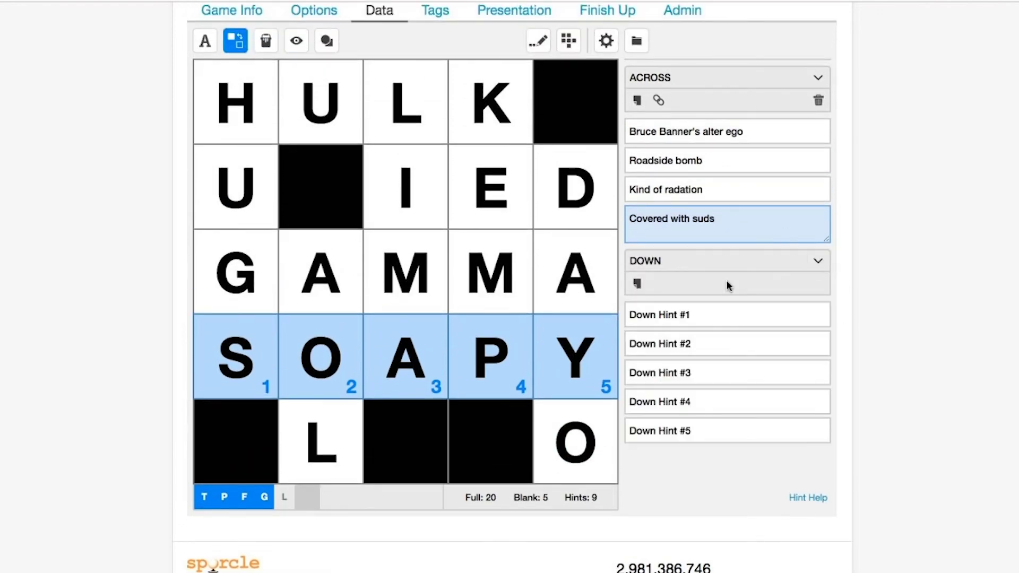
pyautogui.click(720, 313)
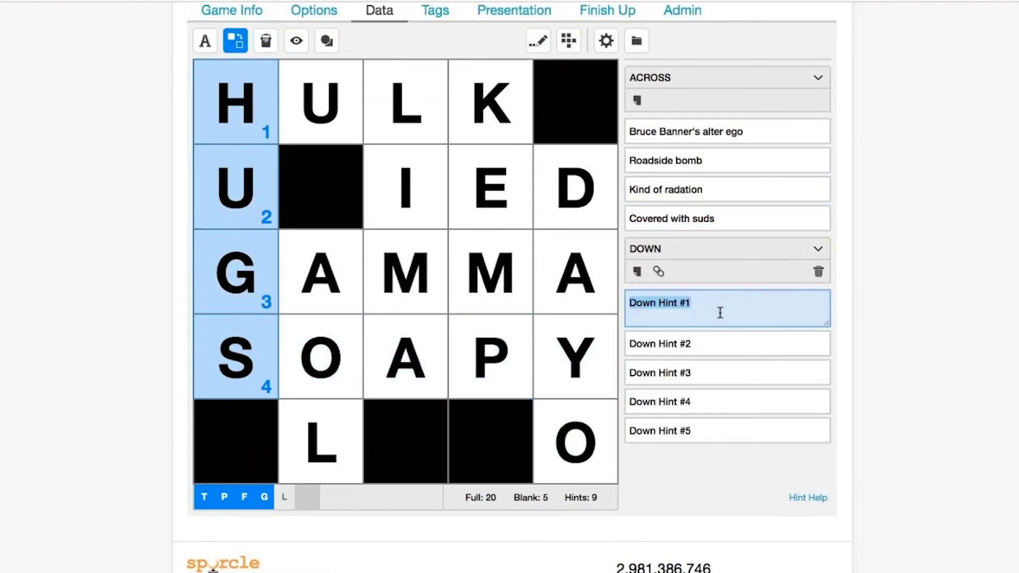
pyautogui.write('Affectionate squeezes')
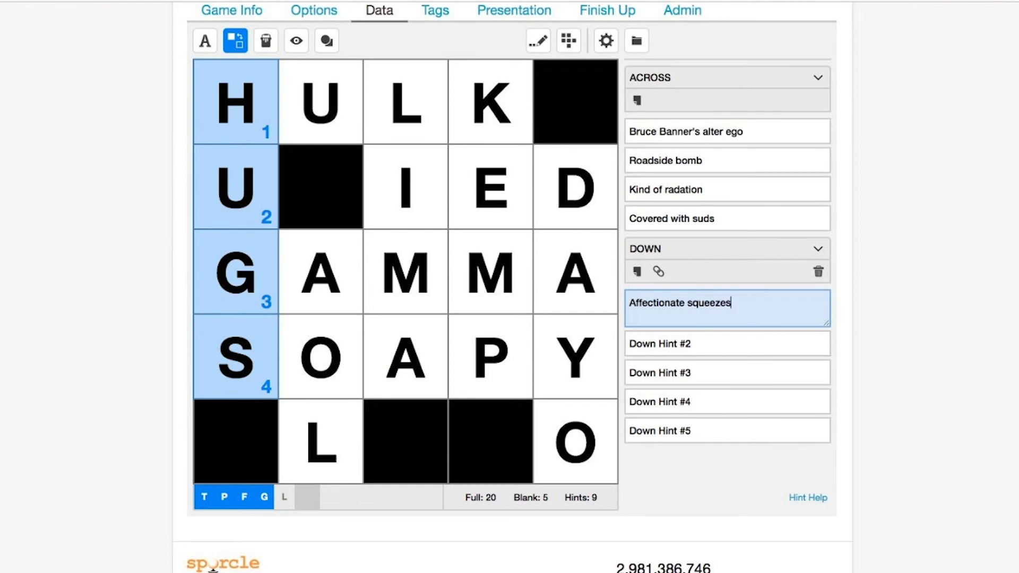
pyautogui.press('Tab')
pyautogui.write('Capital of Peru')
# Enter down clues 3–5: the 1996 running mate, 'Banana Boat Song' opener, and 'You've Got Mail' company
pyautogui.press('Tab')
pyautogui.write("Bob's Doles 1")
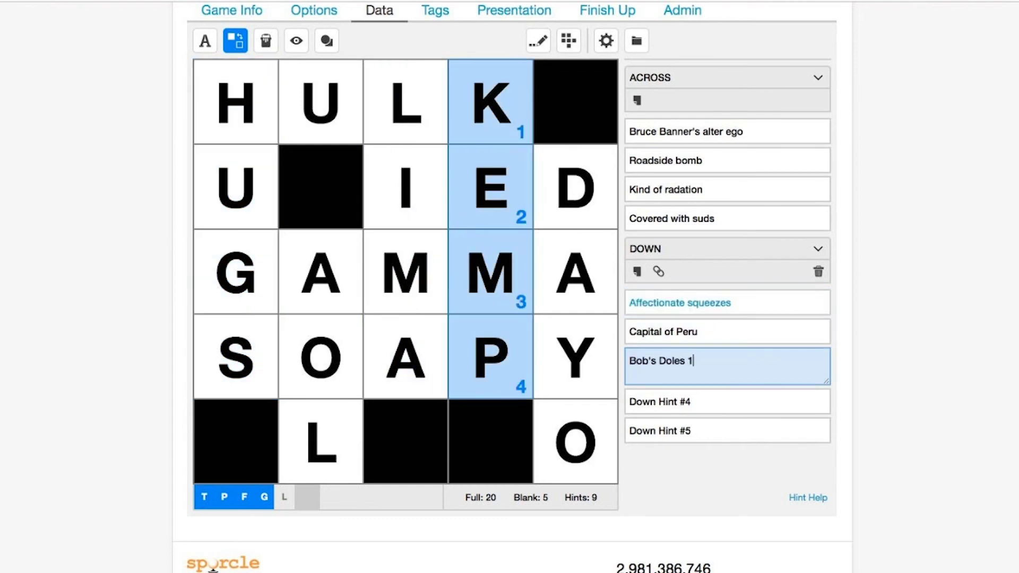
pyautogui.write('996 running mate')
pyautogui.press('Tab')
pyautogui.write('Opening word to the ')
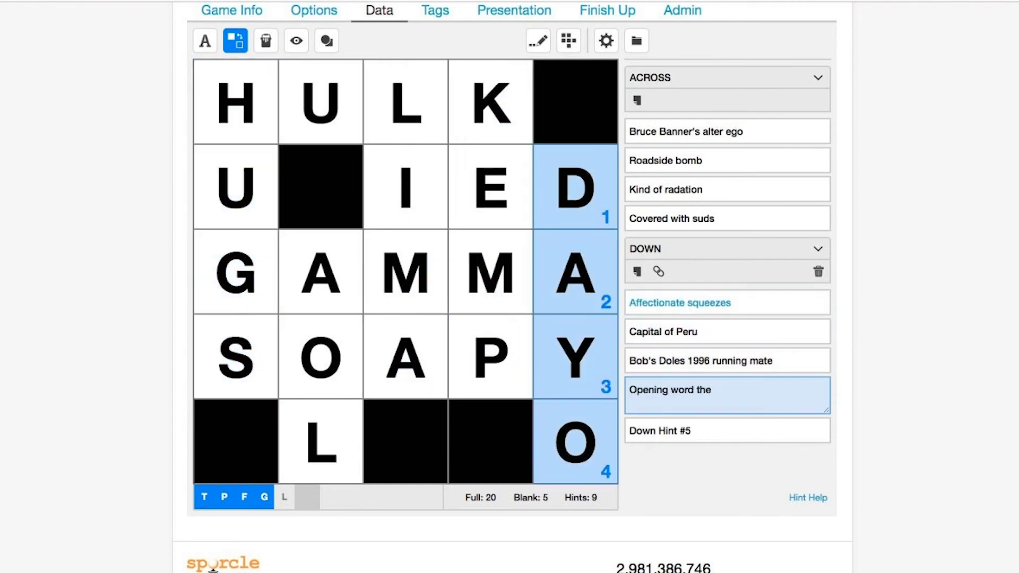
pyautogui.write('"Banana Boat Song"')
pyautogui.press('Tab')
pyautogui.write('"You\'')
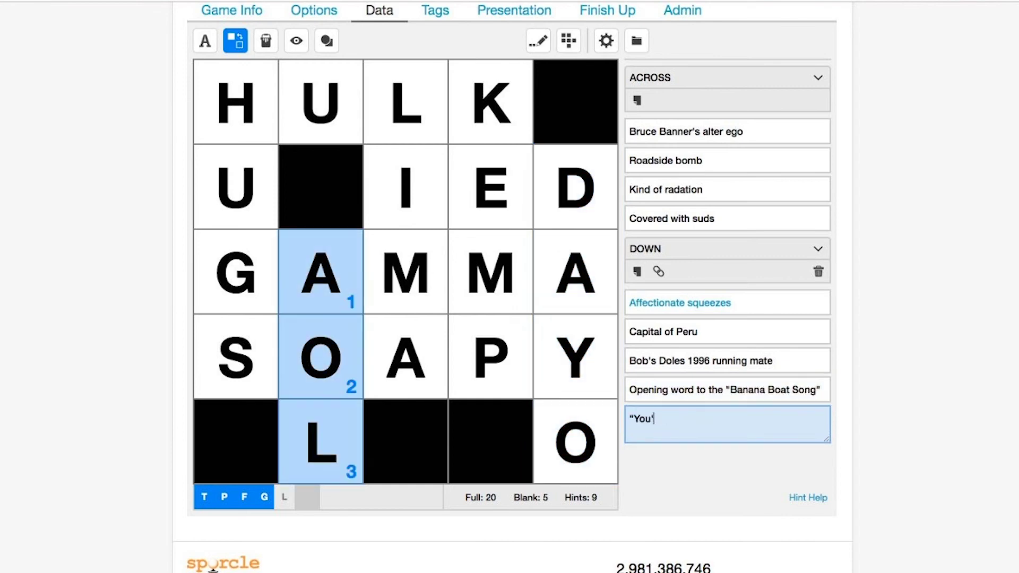
pyautogui.write('ve Got Mail" company')
pyautogui.click(715, 457)
pyautogui.scroll(2, 715, 457)
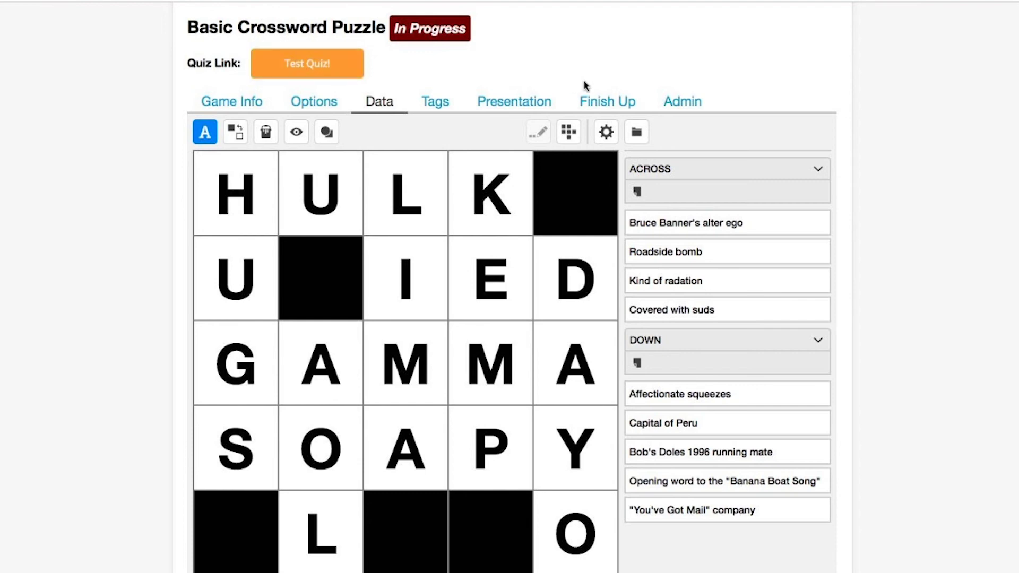
# Launch the quiz to the public and open its live play page
pyautogui.click(591, 105)
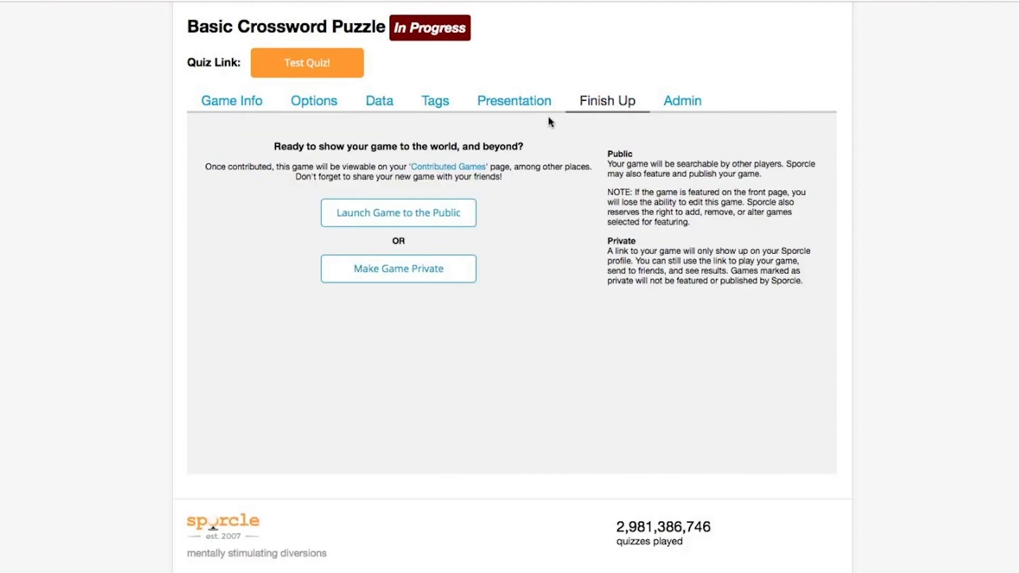
pyautogui.click(467, 213)
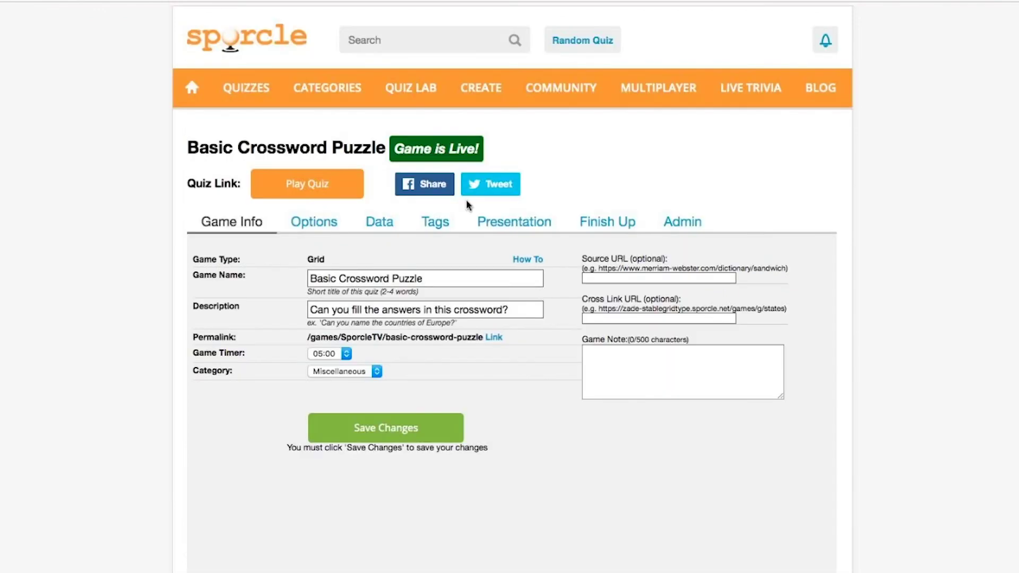
pyautogui.click(338, 196)
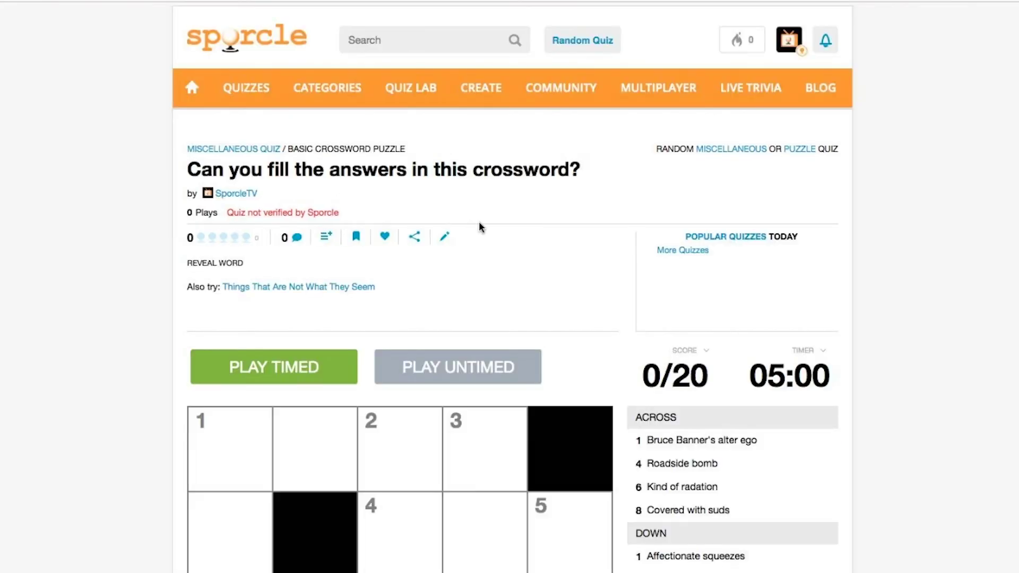
# Play the quiz untimed and type 'hulkied', entering HULK for 1 Across
pyautogui.scroll(-3, 478, 225)
pyautogui.scroll(-3, 462, 280)
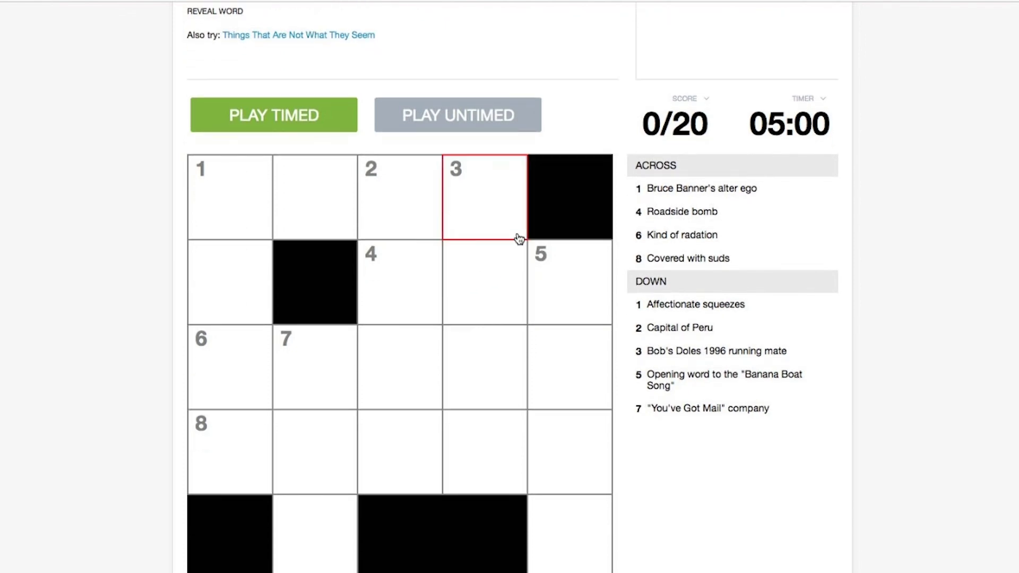
pyautogui.click(454, 117)
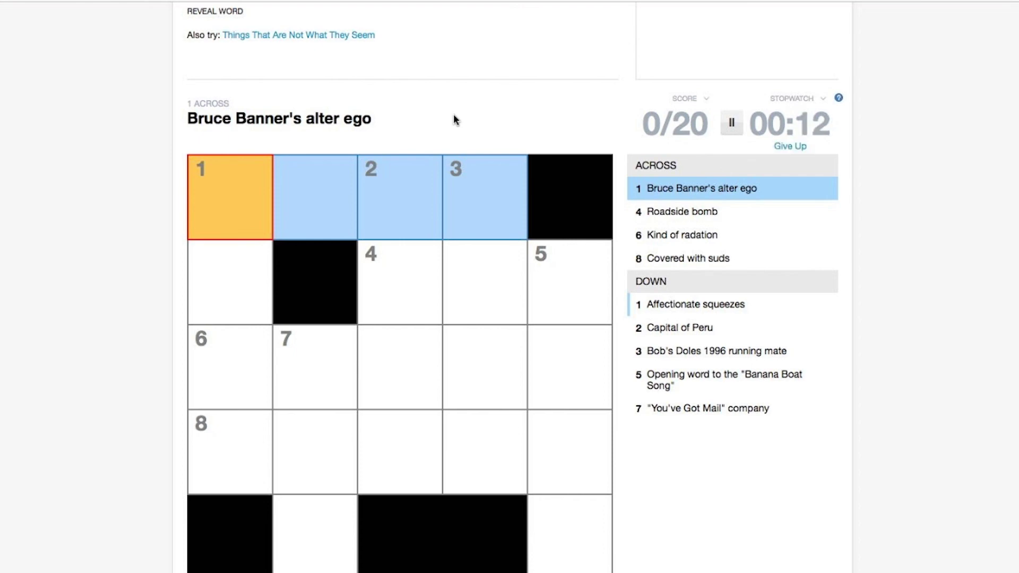
pyautogui.write('hulk')
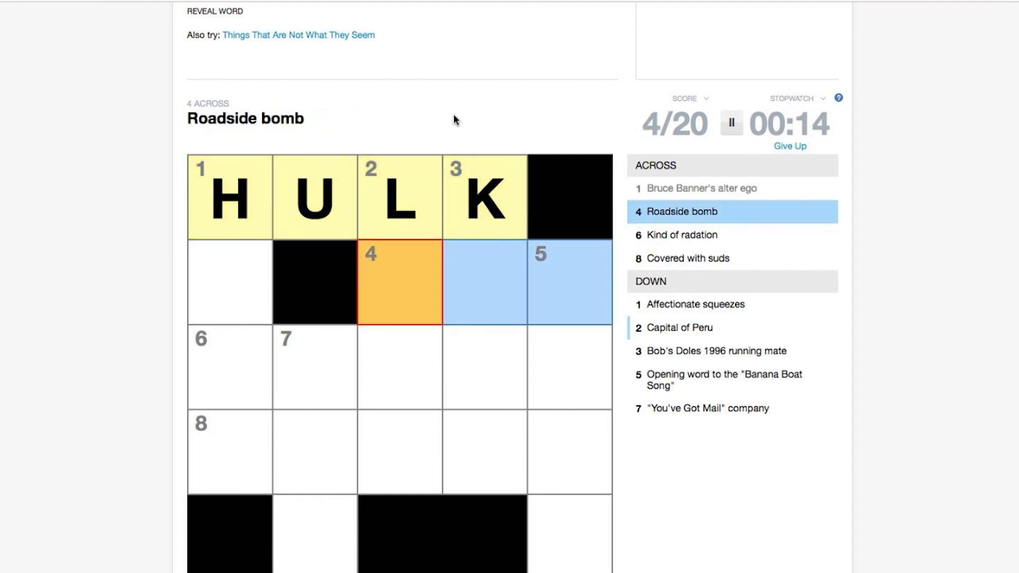
pyautogui.write('ied')
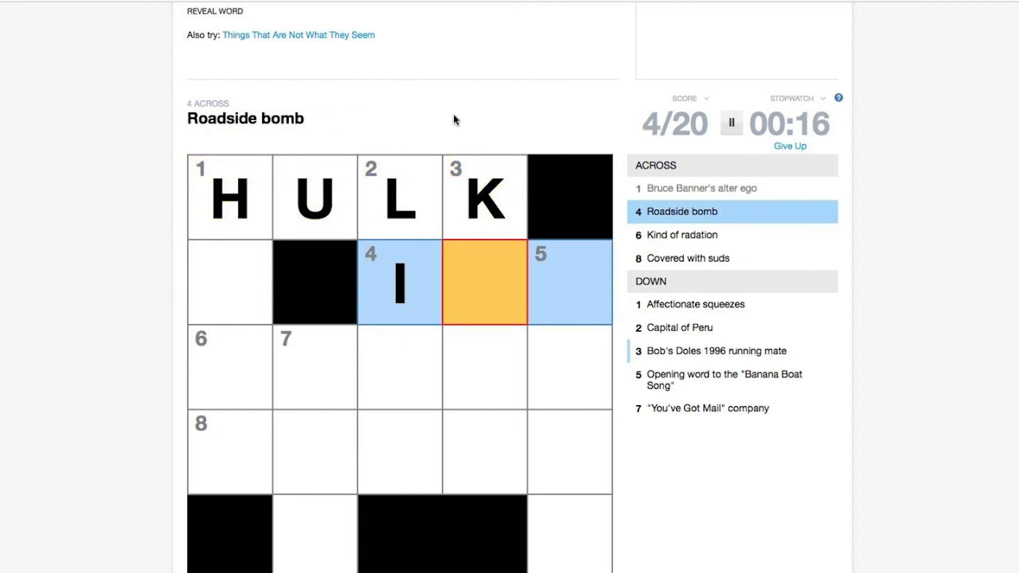